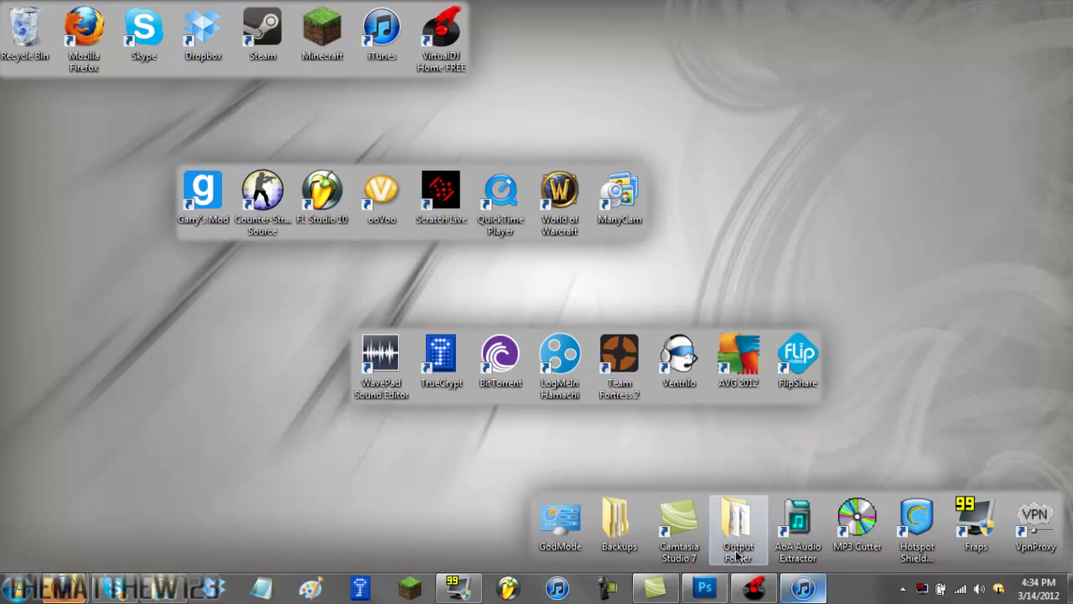
Step: Bring Virtual DJ full screen and cue Evolution to about 0:31, keeping Backspin as the effect
{"action": "left_click", "coordinate": [752, 589]}
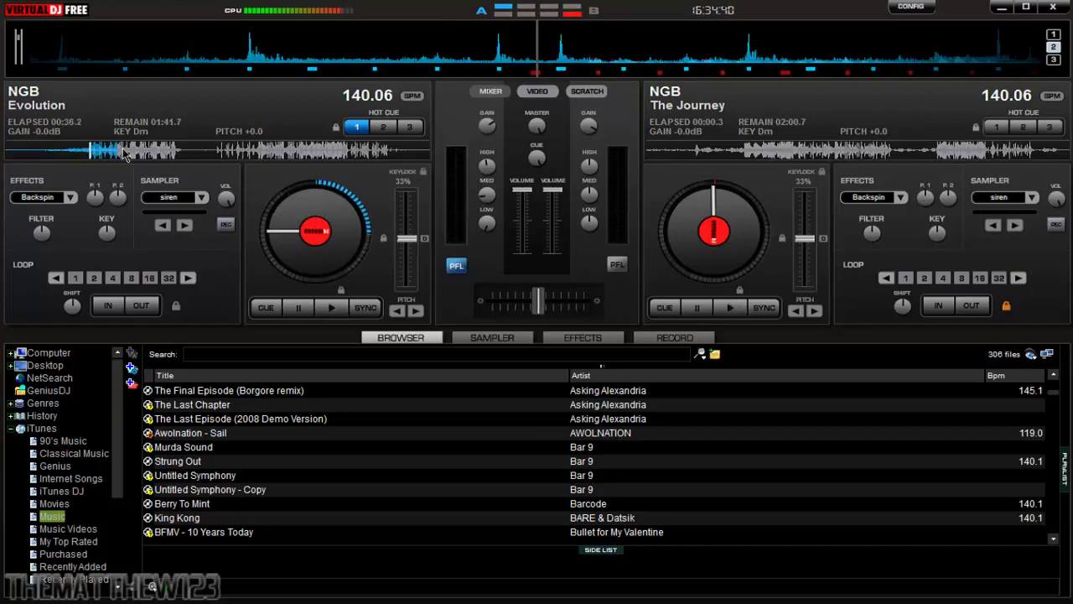
{"action": "left_click", "coordinate": [205, 149]}
{"action": "left_click", "coordinate": [102, 149]}
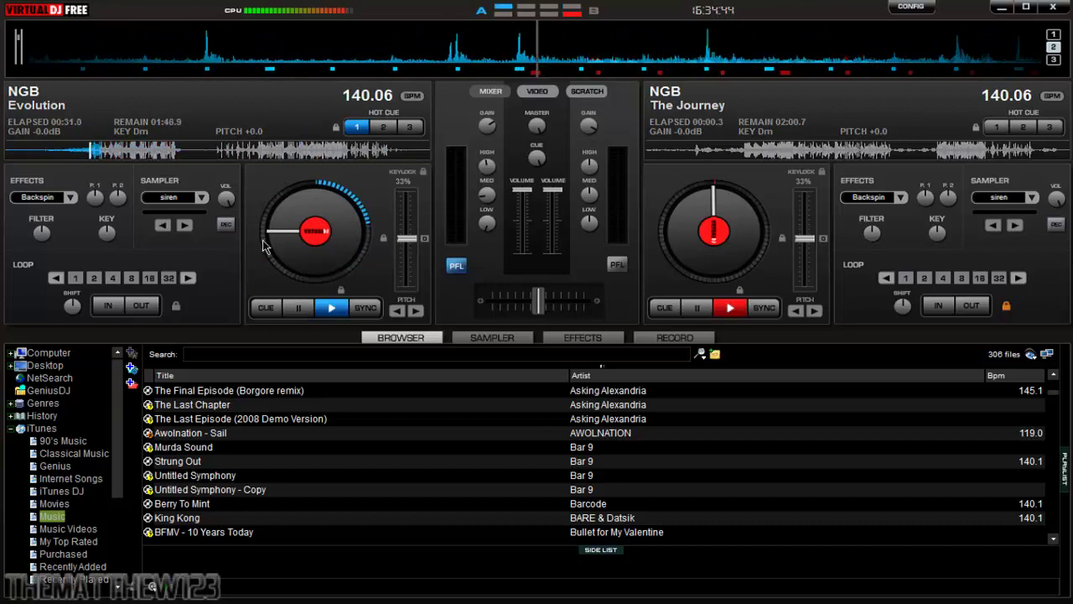
{"action": "left_click_drag", "start_coordinate": [275, 233], "coordinate": [299, 216]}
{"action": "left_click", "coordinate": [70, 197]}
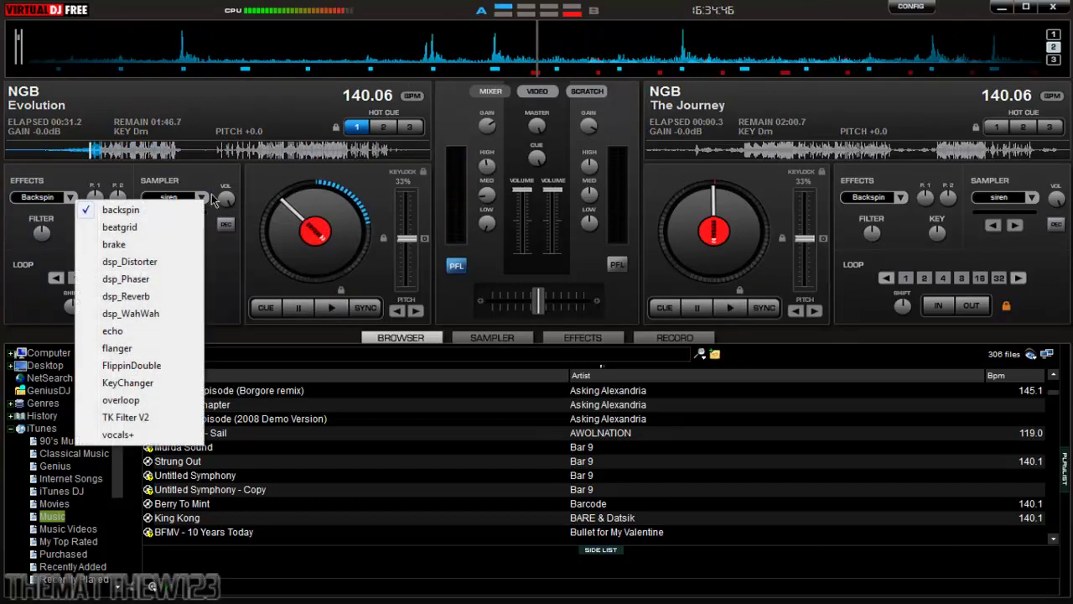
{"action": "left_click", "coordinate": [55, 260]}
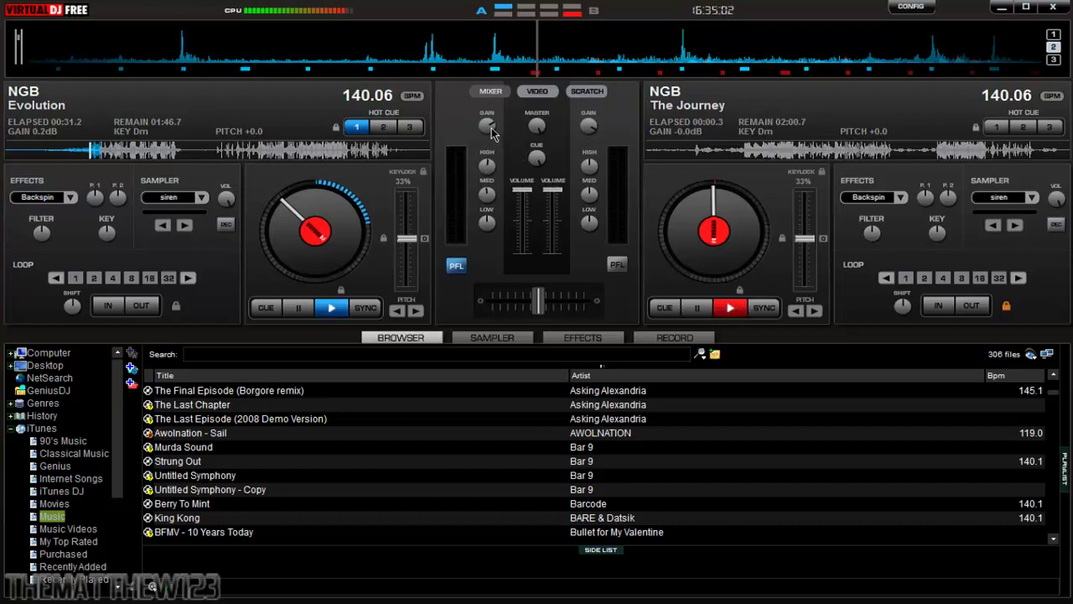
Step: Turn deck 1's GAIN knob up to 4.9 dB and deck 2's GAIN knob up to 1.8 dB
{"action": "left_click_drag", "start_coordinate": [491, 131], "coordinate": [496, 67]}
{"action": "left_click_drag", "start_coordinate": [597, 132], "coordinate": [576, 38]}
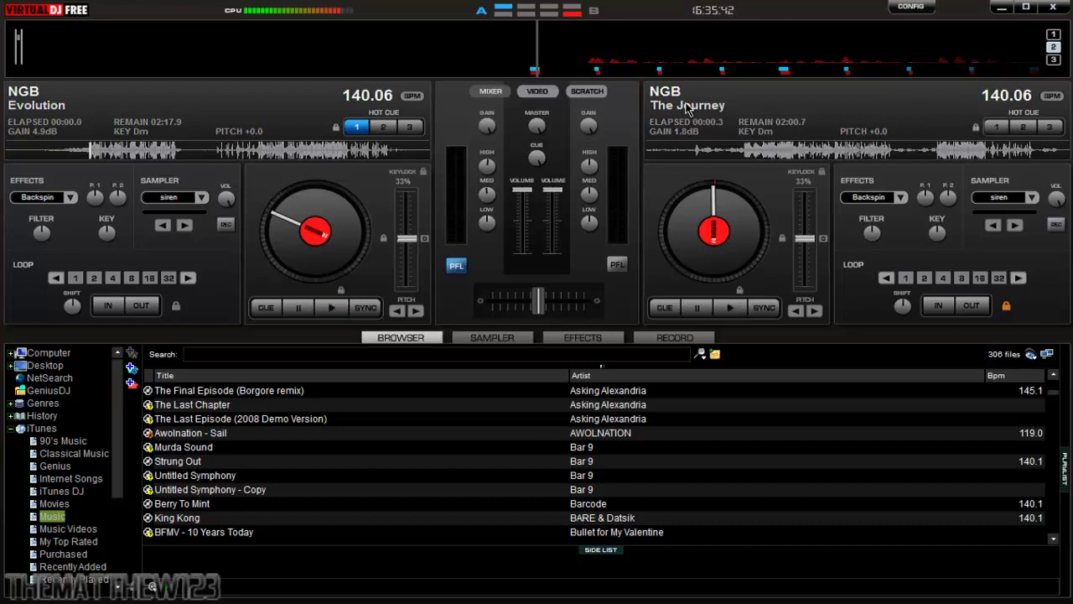
Step: Play Evolution from about 1:09, swinging the crossfader left and then back toward centre
{"action": "left_click_drag", "start_coordinate": [537, 300], "coordinate": [492, 300]}
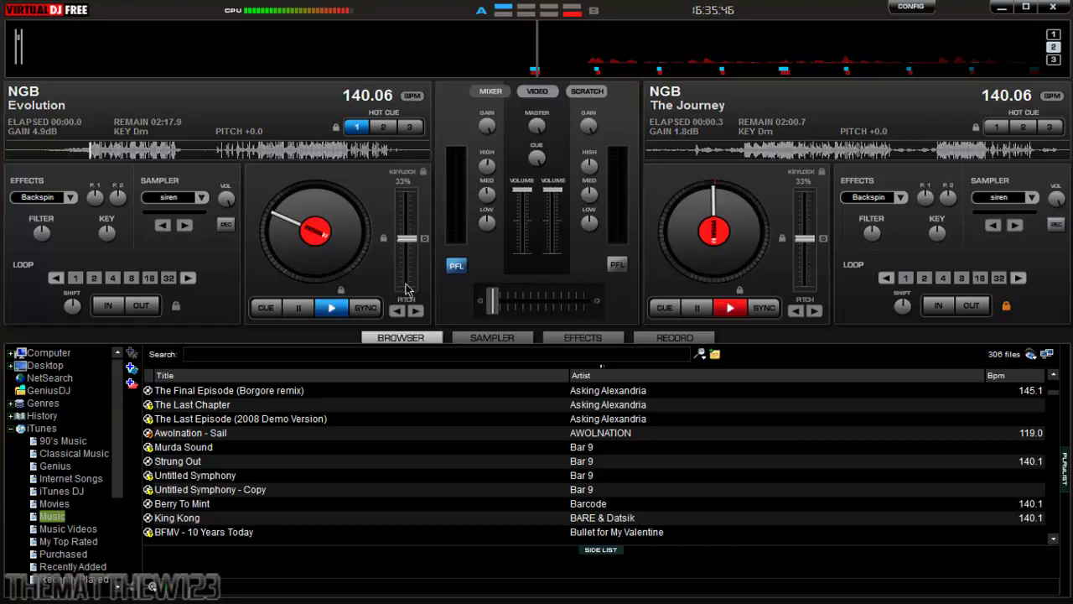
{"action": "left_click_drag", "start_coordinate": [493, 301], "coordinate": [577, 304]}
{"action": "left_click", "coordinate": [95, 153]}
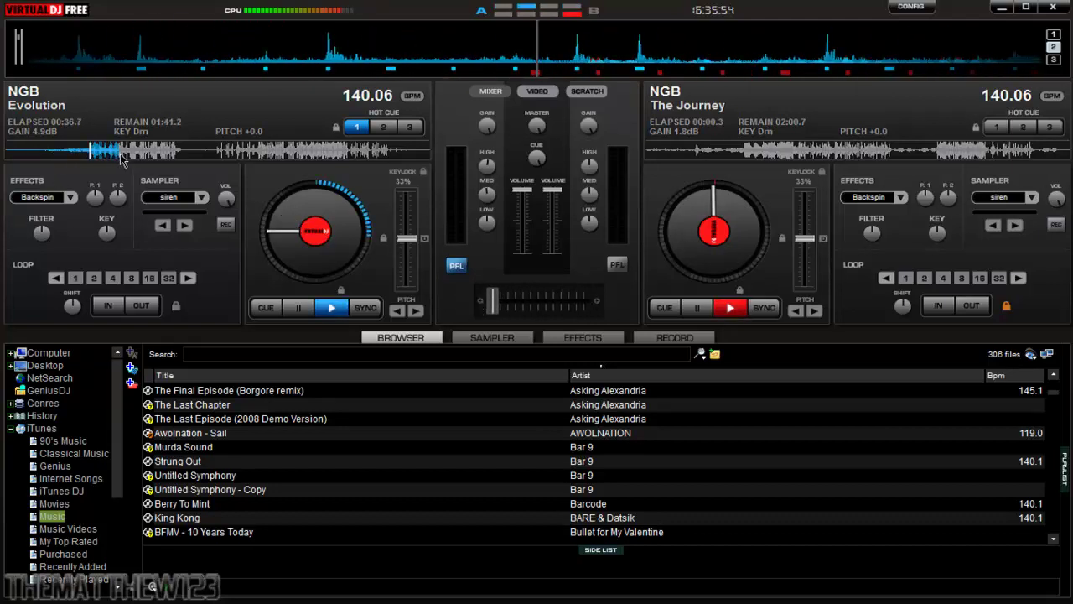
{"action": "left_click", "coordinate": [222, 154]}
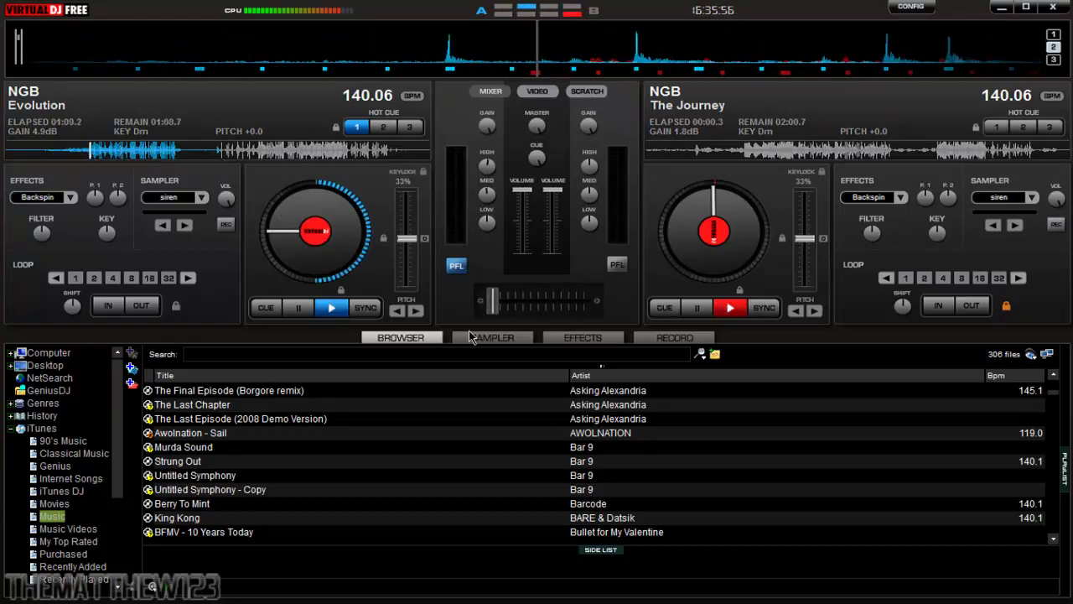
{"action": "left_click_drag", "start_coordinate": [493, 300], "coordinate": [552, 303]}
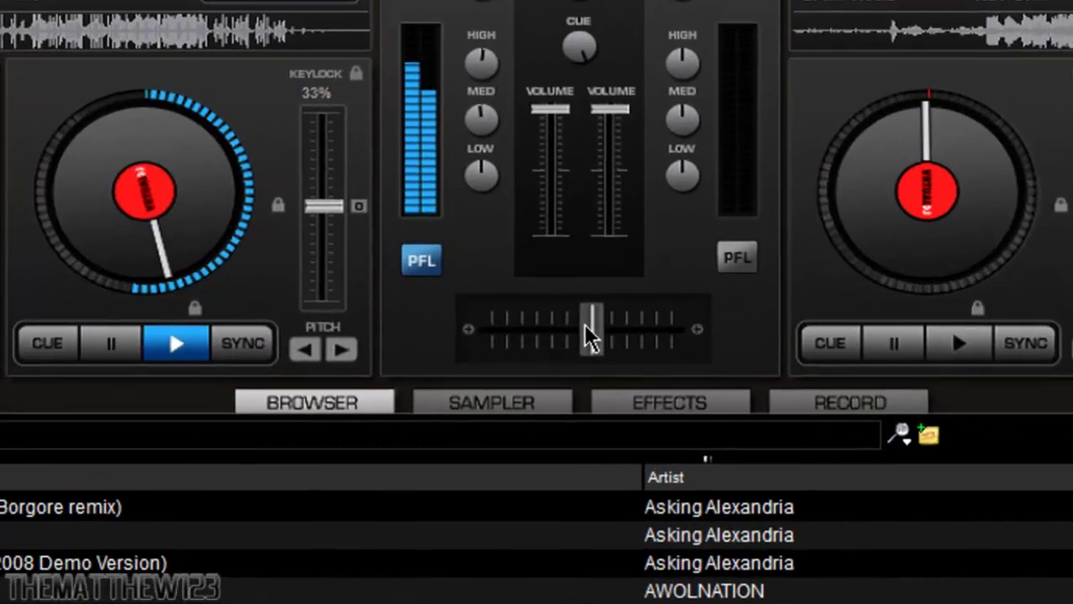
Step: Crossfade fully to Evolution, then skip The Journey forward and start it playing
{"action": "left_click_drag", "start_coordinate": [576, 321], "coordinate": [493, 317]}
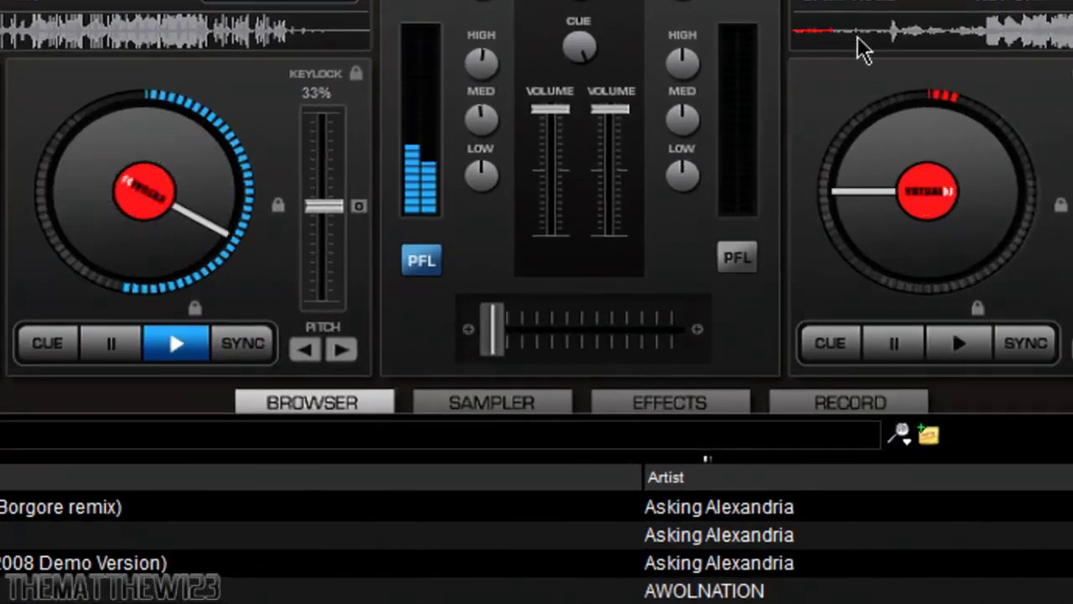
{"action": "left_click_drag", "start_coordinate": [863, 37], "coordinate": [894, 38]}
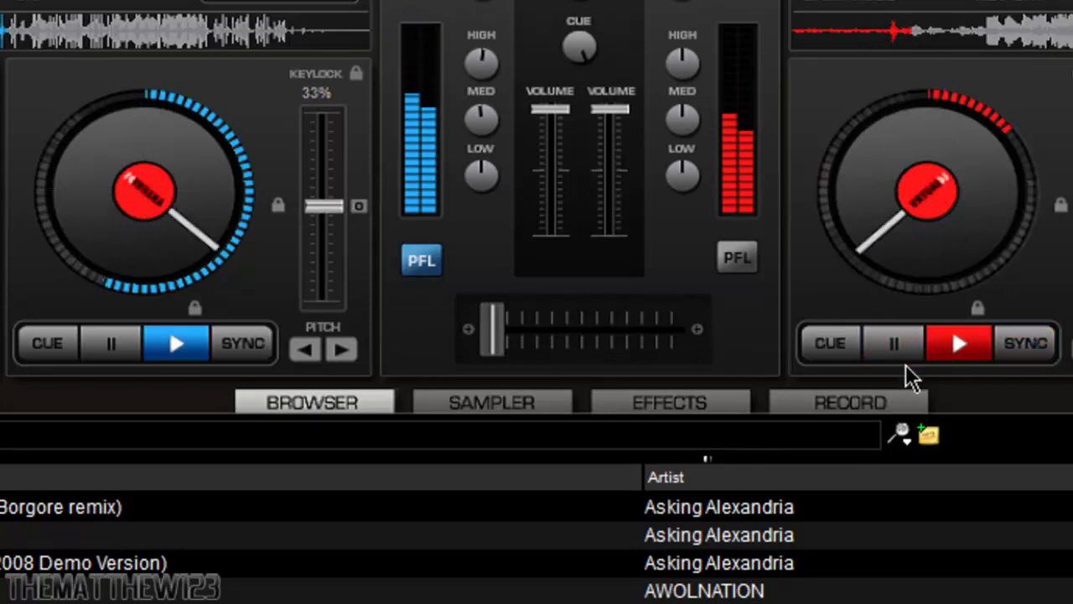
{"action": "left_click", "coordinate": [964, 354]}
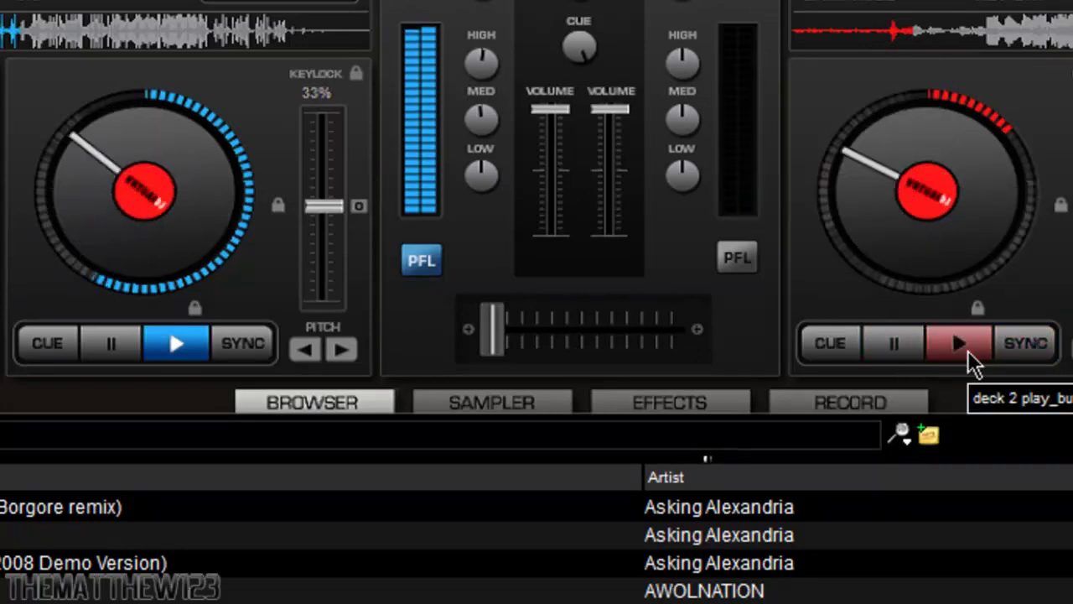
{"action": "left_click", "coordinate": [973, 354]}
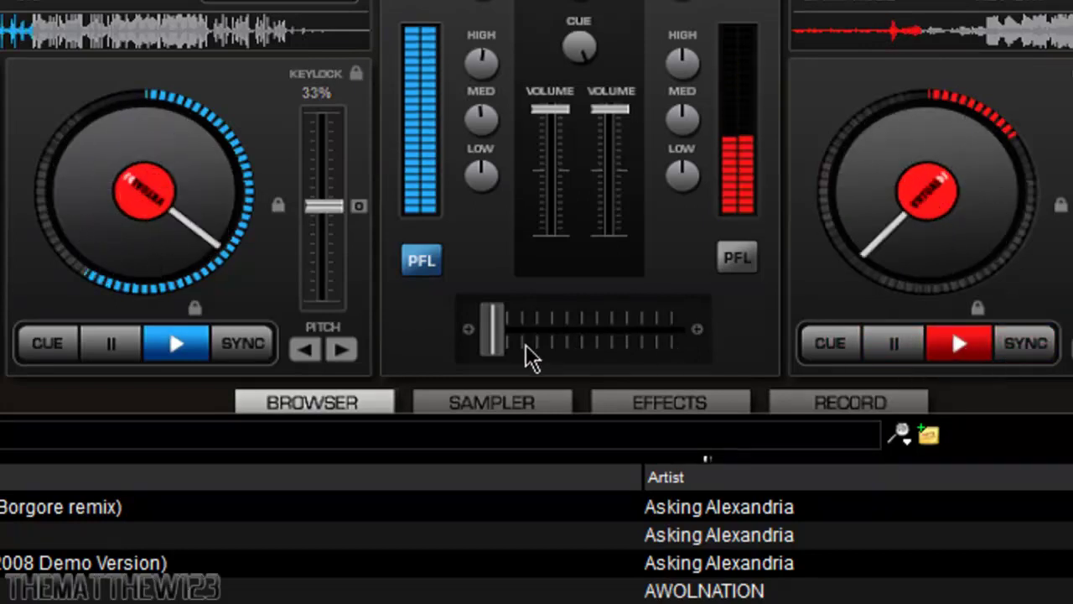
Step: Crossfade toward The Journey, then pause both Evolution and The Journey
{"action": "mouse_move", "coordinate": [491, 317]}
{"action": "left_mouse_down"}
{"action": "mouse_move", "coordinate": [580, 332]}
{"action": "mouse_move", "coordinate": [667, 313]}
{"action": "left_mouse_up"}
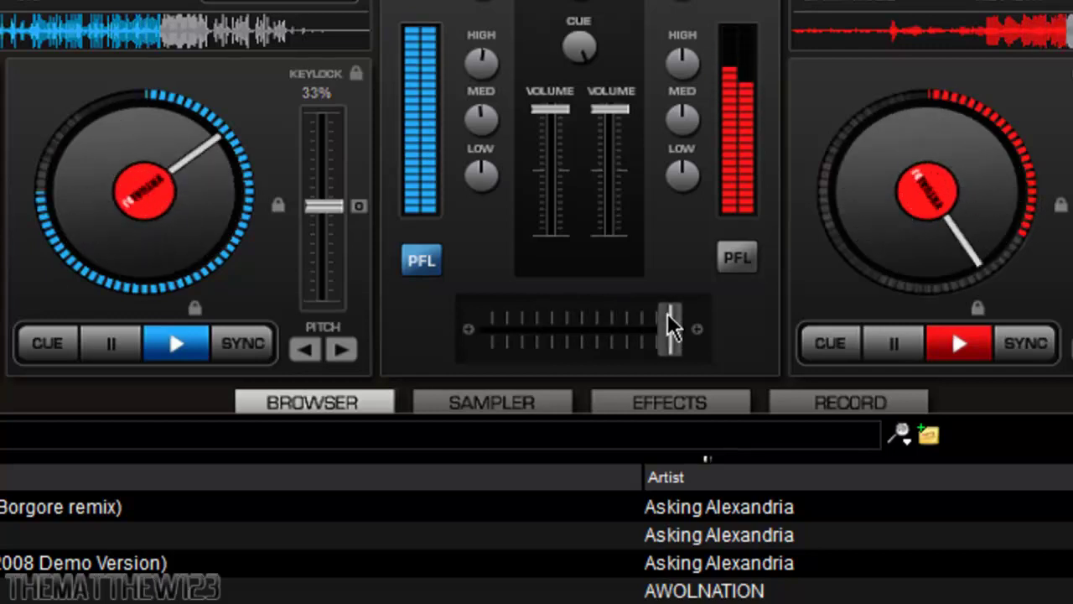
{"action": "left_click", "coordinate": [109, 344]}
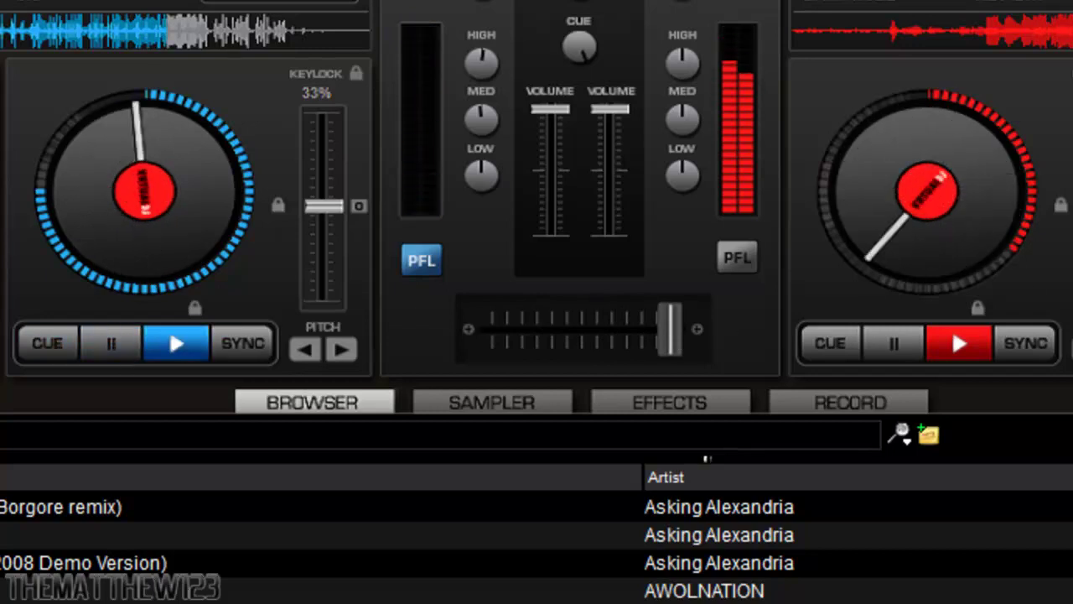
{"action": "left_click", "coordinate": [906, 354]}
Step: Crossfade fully to Evolution, then ease it back toward centre
{"action": "left_click_drag", "start_coordinate": [669, 331], "coordinate": [417, 362]}
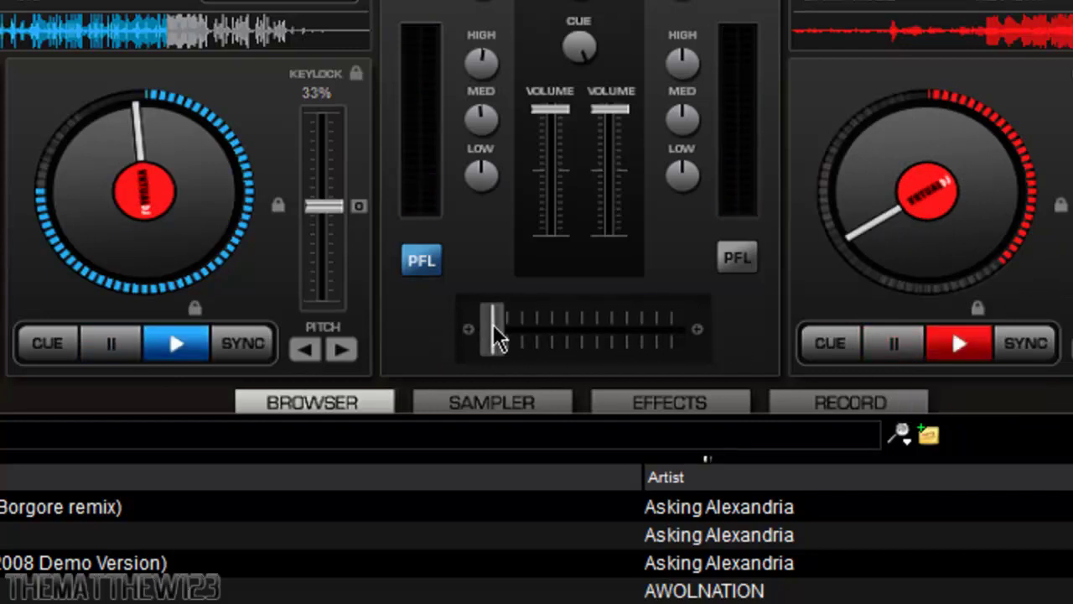
{"action": "left_click_drag", "start_coordinate": [493, 327], "coordinate": [544, 327]}
{"action": "mouse_move", "coordinate": [544, 327]}
{"action": "left_mouse_down"}
{"action": "mouse_move", "coordinate": [669, 323]}
{"action": "mouse_move", "coordinate": [570, 327]}
{"action": "mouse_move", "coordinate": [584, 318]}
{"action": "left_mouse_up"}
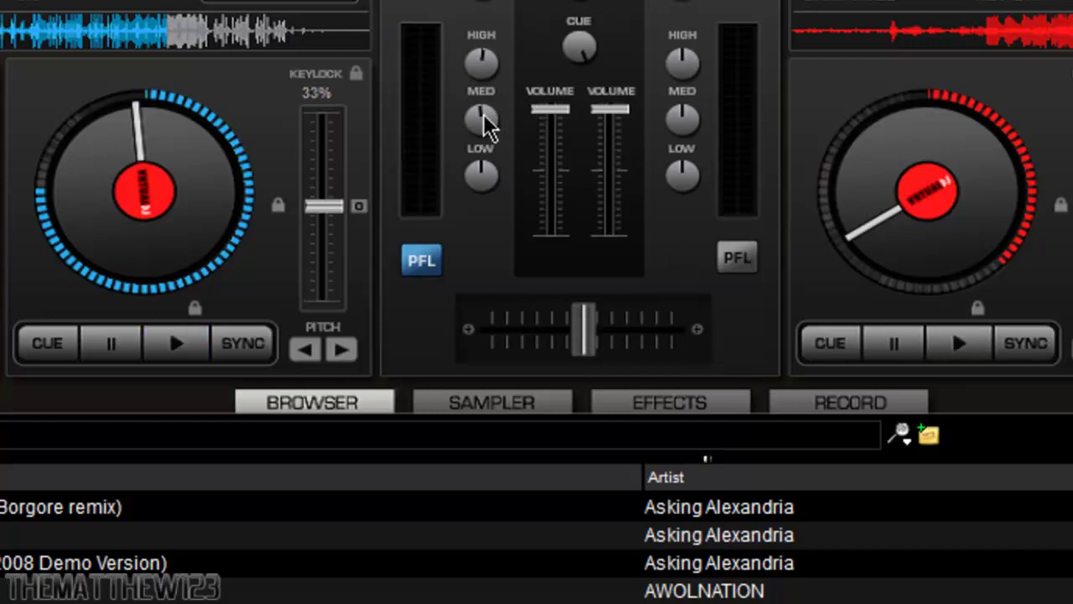
Step: Lower Evolution's mid EQ, dip and restore its high EQ, and cut the mids and lows
{"action": "left_click_drag", "start_coordinate": [484, 121], "coordinate": [489, 256]}
{"action": "left_click_drag", "start_coordinate": [479, 67], "coordinate": [486, 167]}
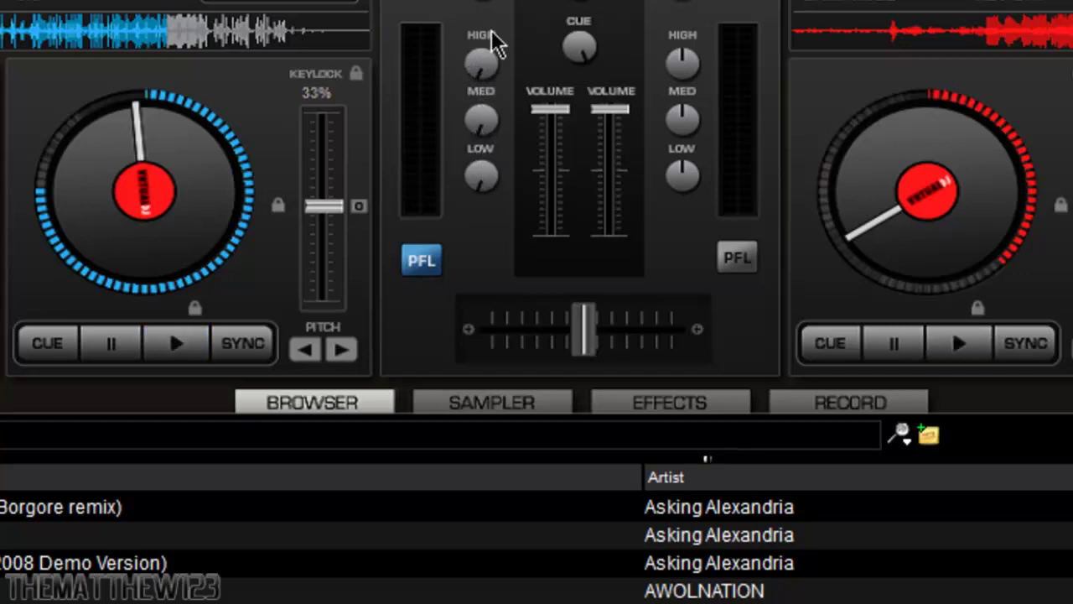
{"action": "left_click_drag", "start_coordinate": [482, 33], "coordinate": [481, 6]}
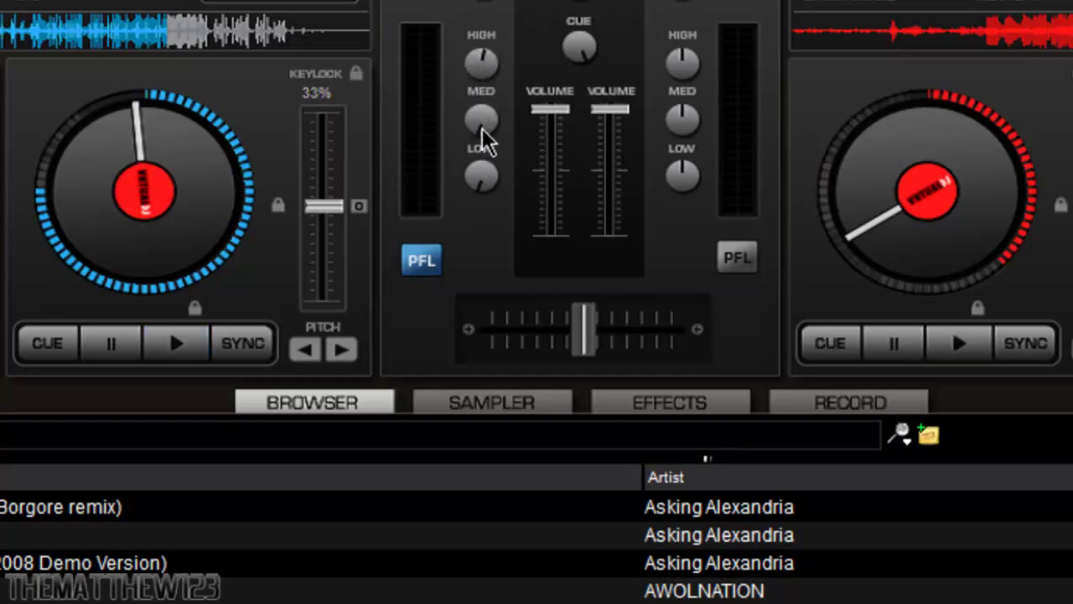
{"action": "mouse_move", "coordinate": [486, 71]}
{"action": "left_mouse_down"}
{"action": "mouse_move", "coordinate": [486, 173]}
{"action": "mouse_move", "coordinate": [486, 143]}
{"action": "left_mouse_up"}
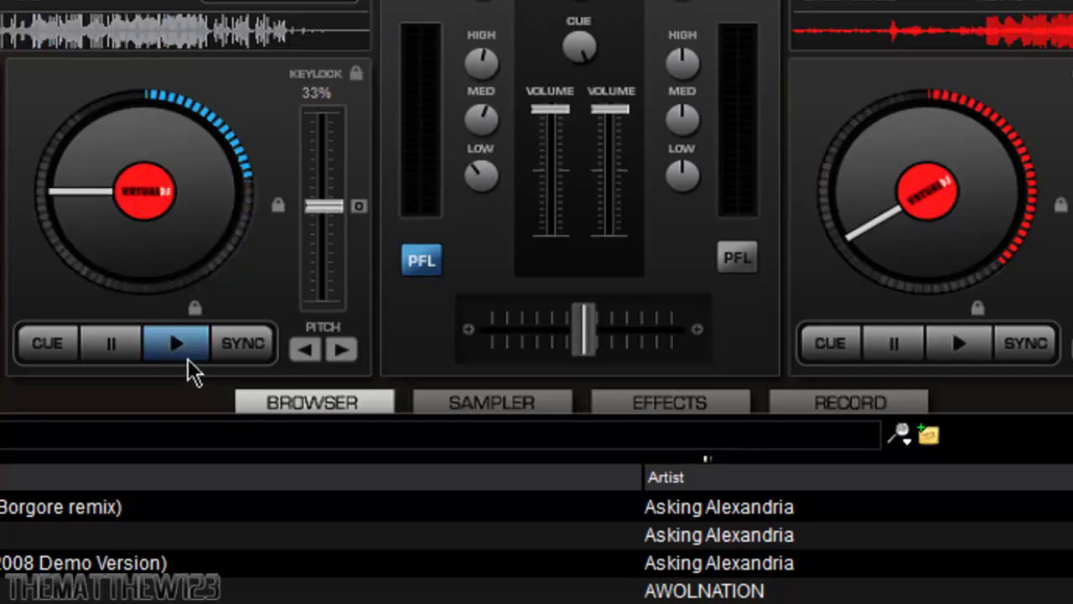
Step: Start both Evolution and The Journey playing with the crossfader fully on Evolution's side
{"action": "mouse_move", "coordinate": [600, 345]}
{"action": "left_mouse_down"}
{"action": "mouse_move", "coordinate": [652, 327]}
{"action": "mouse_move", "coordinate": [573, 315]}
{"action": "left_mouse_up"}
{"action": "left_click", "coordinate": [173, 342]}
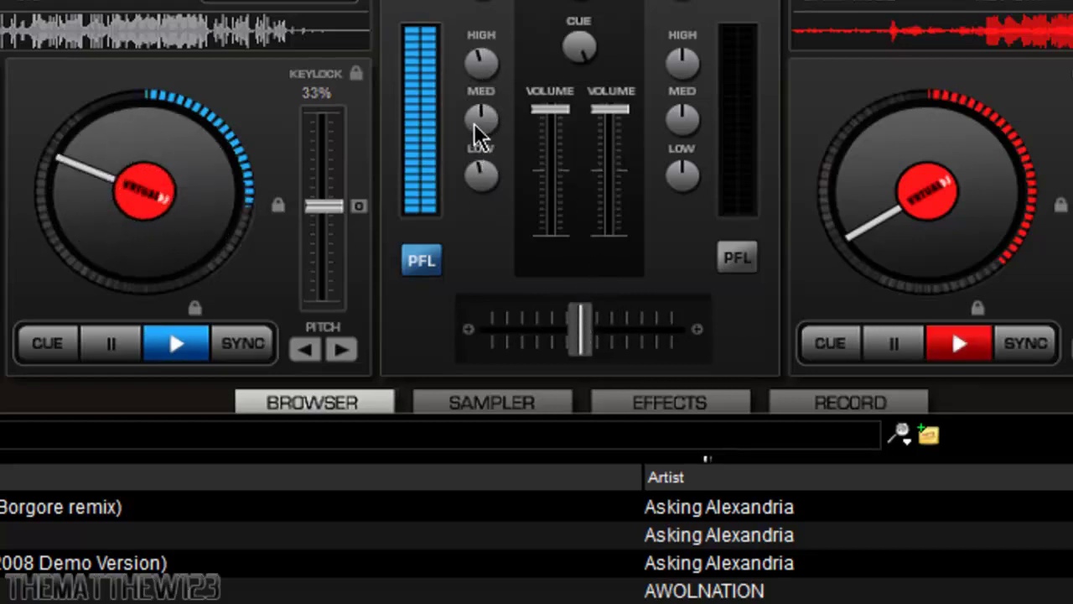
{"action": "left_click_drag", "start_coordinate": [585, 339], "coordinate": [491, 336]}
{"action": "left_click", "coordinate": [956, 344]}
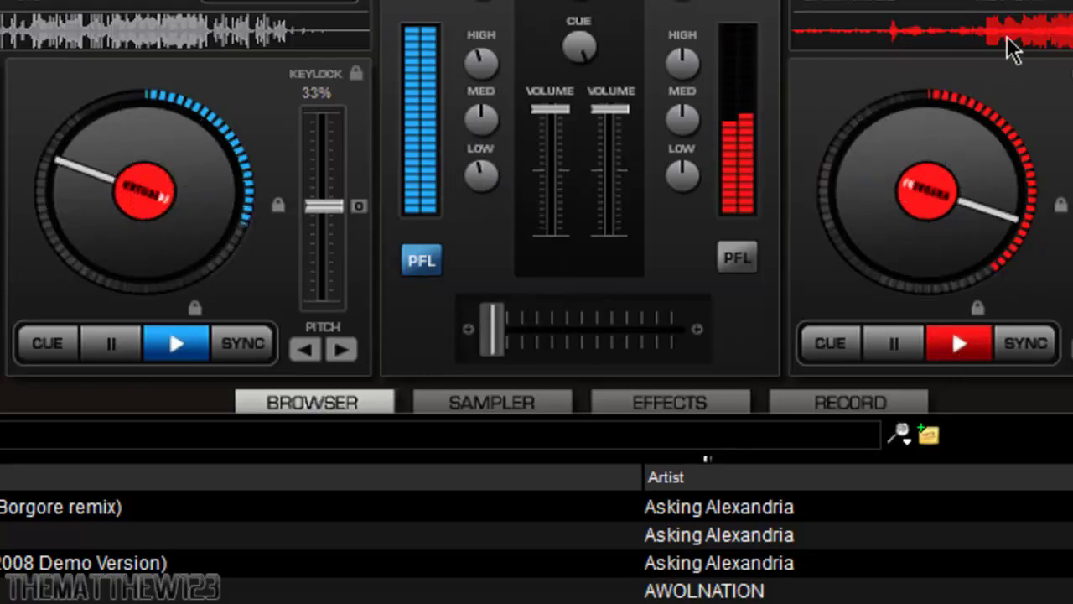
Step: Sync The Journey to Evolution, cut Evolution's mids, and crossfade fully to The Journey
{"action": "left_click_drag", "start_coordinate": [508, 330], "coordinate": [512, 333]}
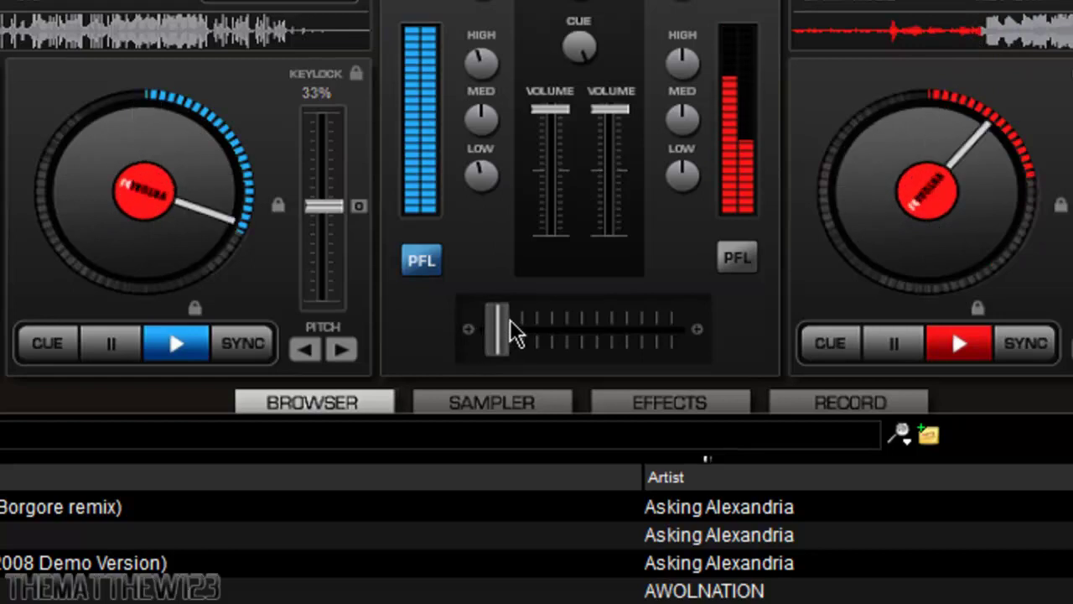
{"action": "left_click", "coordinate": [1055, 342]}
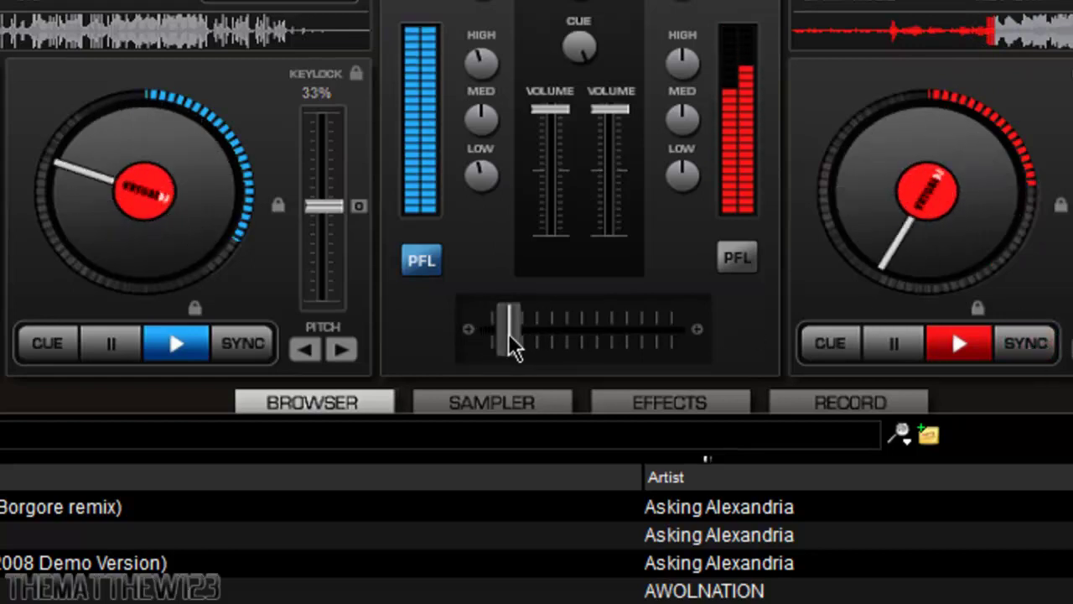
{"action": "left_click_drag", "start_coordinate": [510, 333], "coordinate": [570, 336]}
{"action": "mouse_move", "coordinate": [491, 143]}
{"action": "left_mouse_down"}
{"action": "mouse_move", "coordinate": [497, 191]}
{"action": "mouse_move", "coordinate": [484, 187]}
{"action": "mouse_move", "coordinate": [482, 205]}
{"action": "mouse_move", "coordinate": [471, 80]}
{"action": "left_mouse_up"}
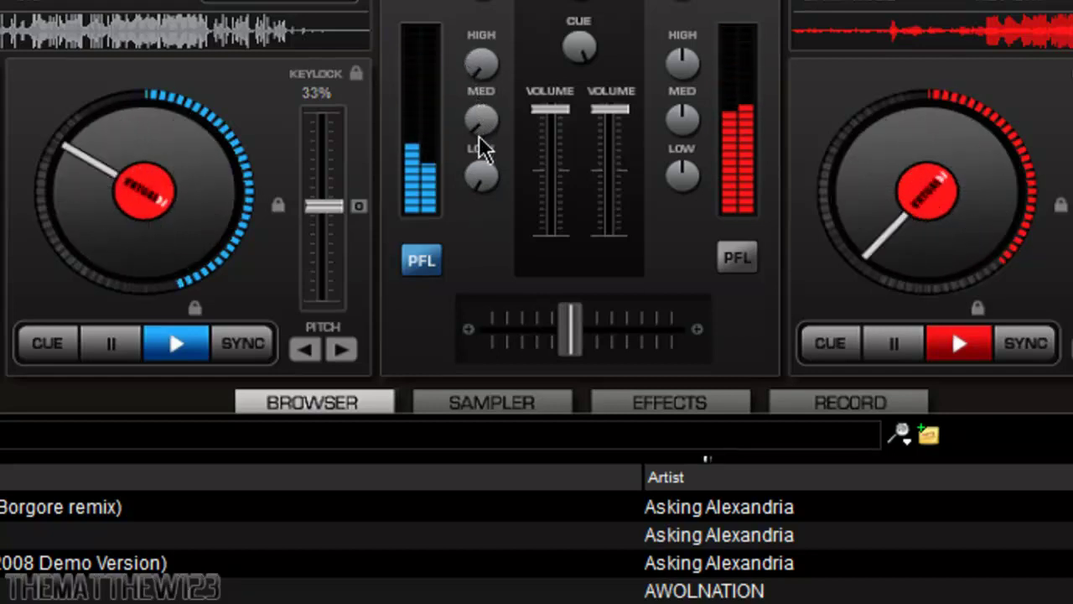
{"action": "left_click_drag", "start_coordinate": [571, 323], "coordinate": [668, 331]}
Step: Stop Evolution, recentre the crossfader, then briefly restart and stop Evolution again
{"action": "left_click", "coordinate": [958, 344]}
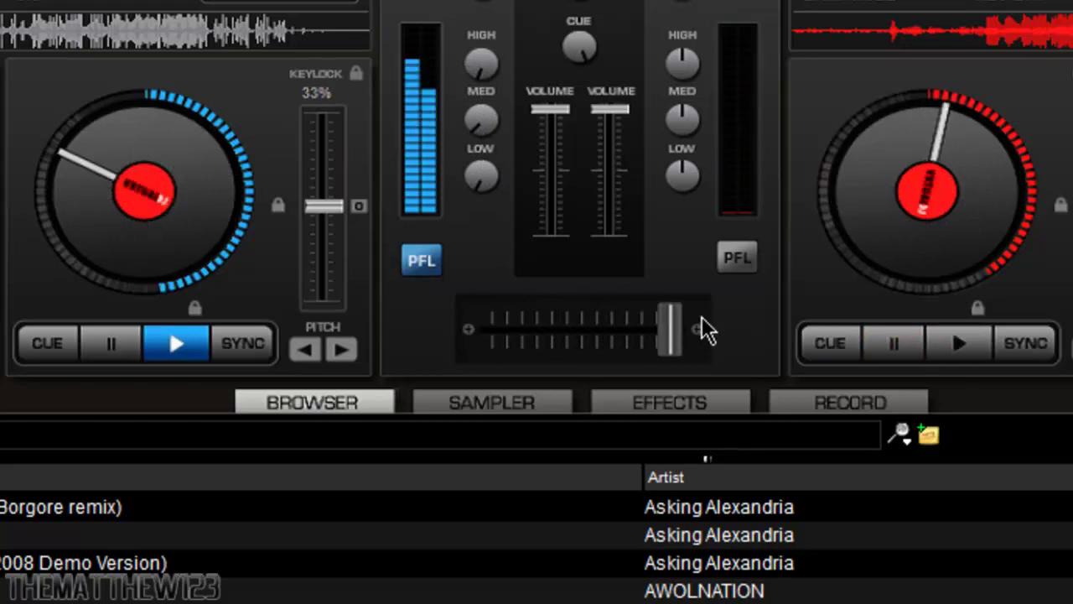
{"action": "left_click", "coordinate": [110, 343]}
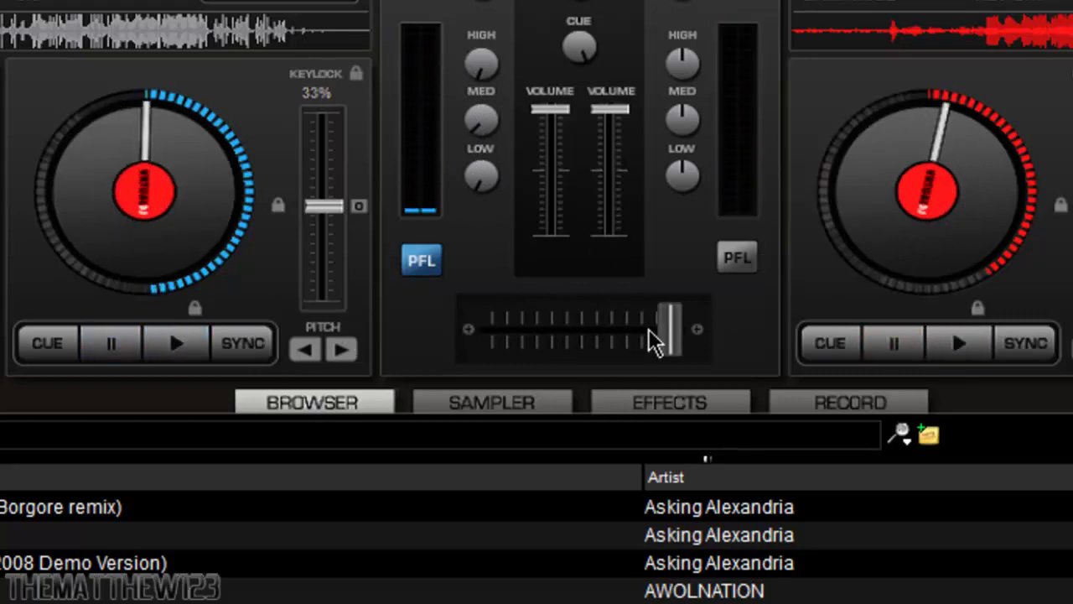
{"action": "left_click_drag", "start_coordinate": [656, 341], "coordinate": [566, 332]}
{"action": "left_click", "coordinate": [159, 350]}
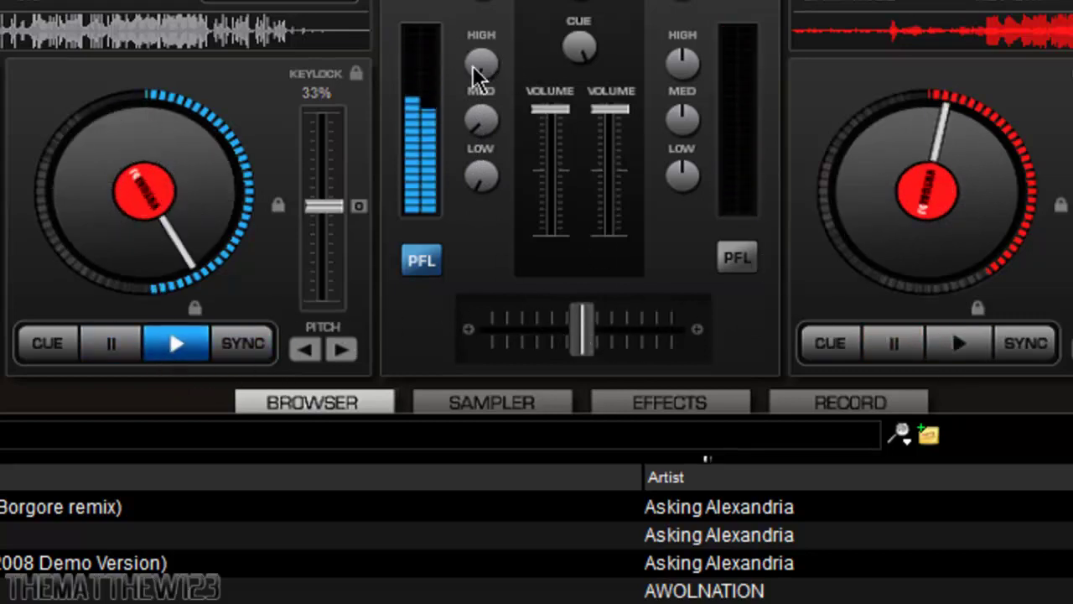
{"action": "left_click", "coordinate": [148, 351]}
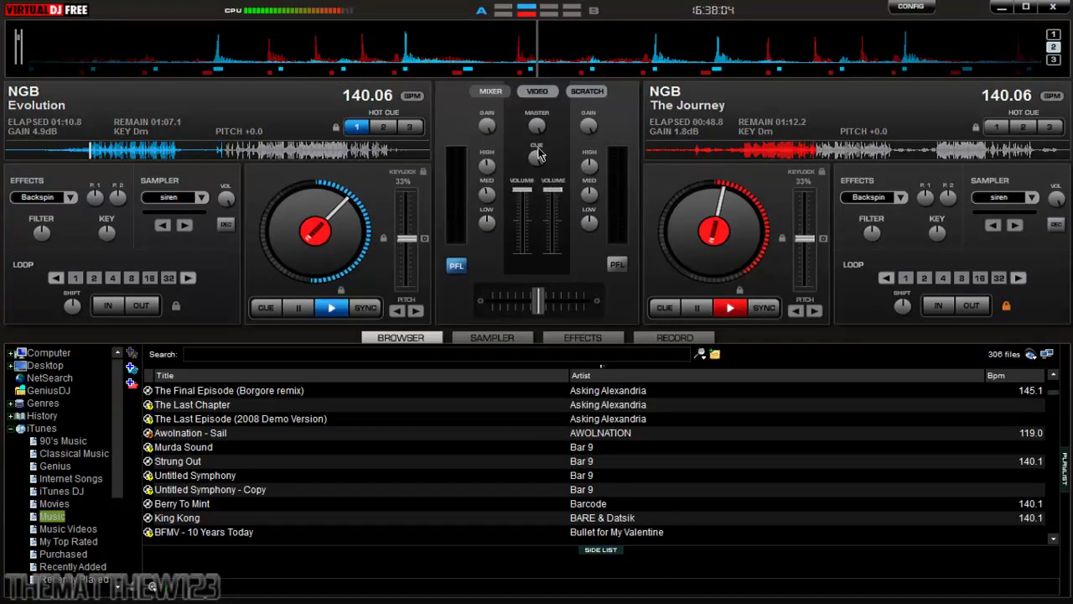
Step: Restore the VirtualDJ window down from full screen
{"action": "left_click", "coordinate": [1026, 9]}
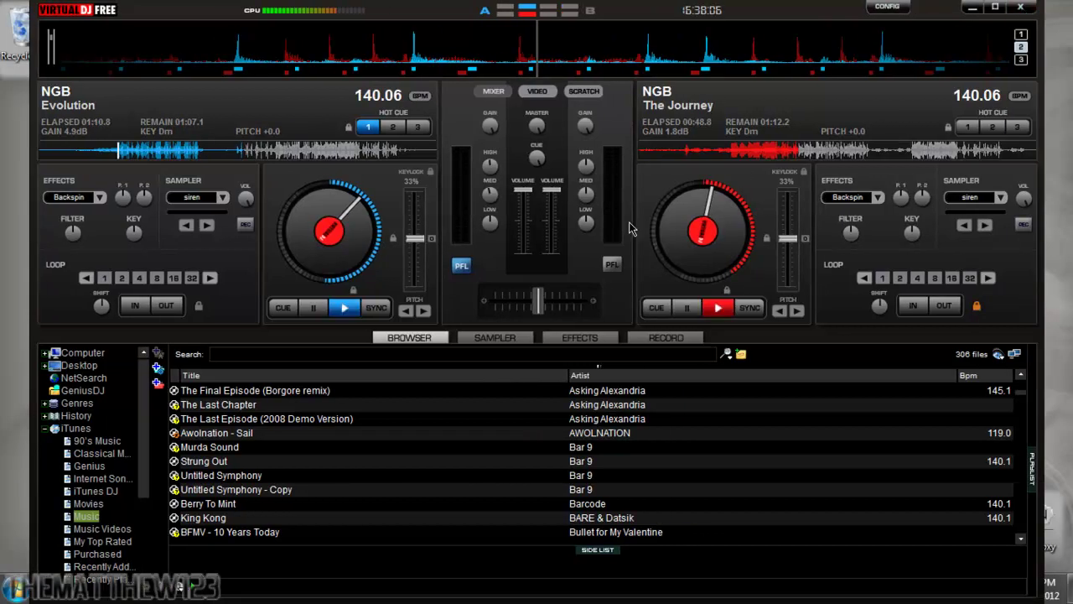